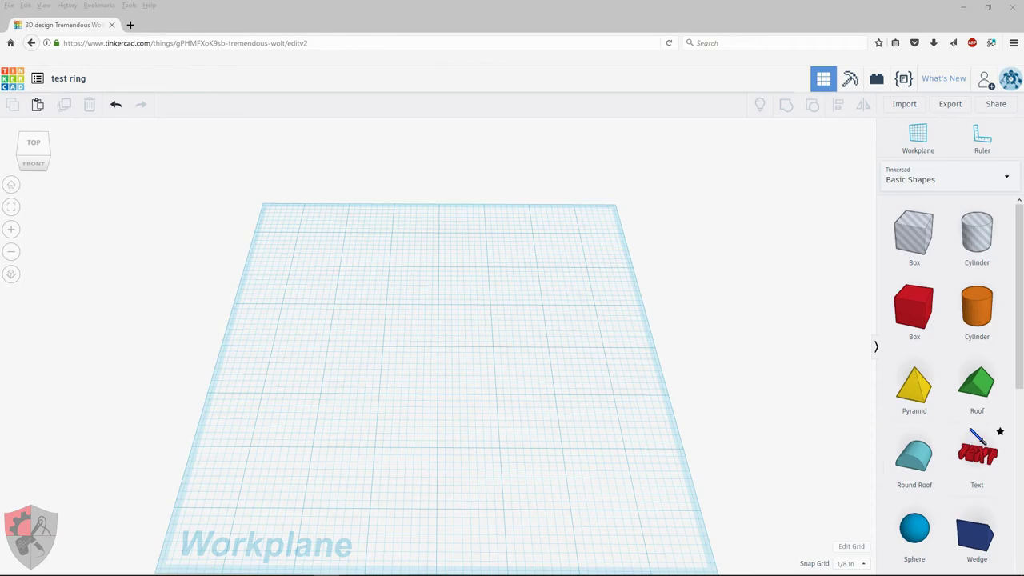
# Drag a Tube from Basic Shapes onto the workplane and stretch it to roughly 4 by 5 inches
pyautogui.scroll(-3, 952, 324)
pyautogui.scroll(-3, 956, 329)
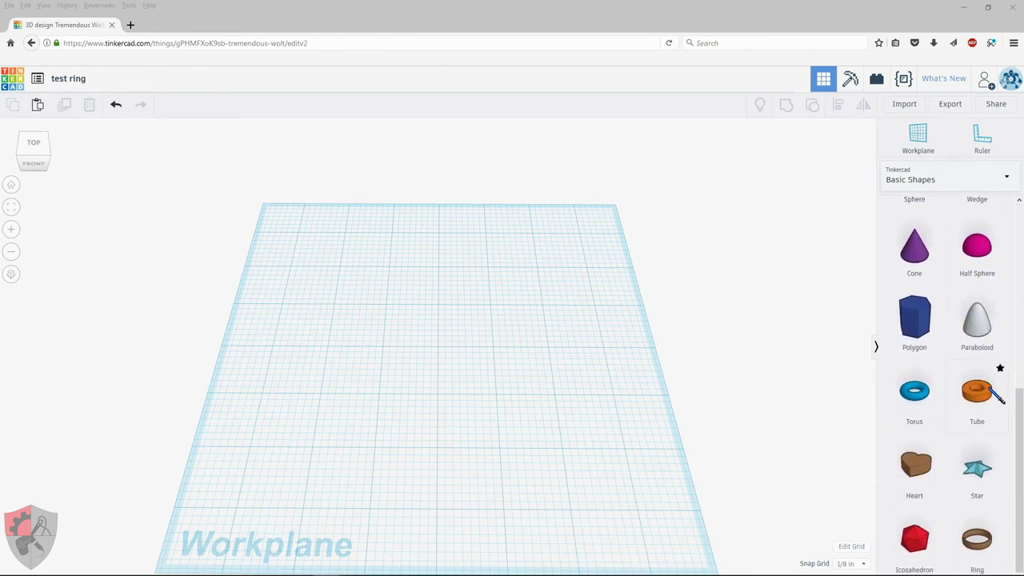
pyautogui.moveTo(947, 398); pyautogui.dragTo(542, 308)
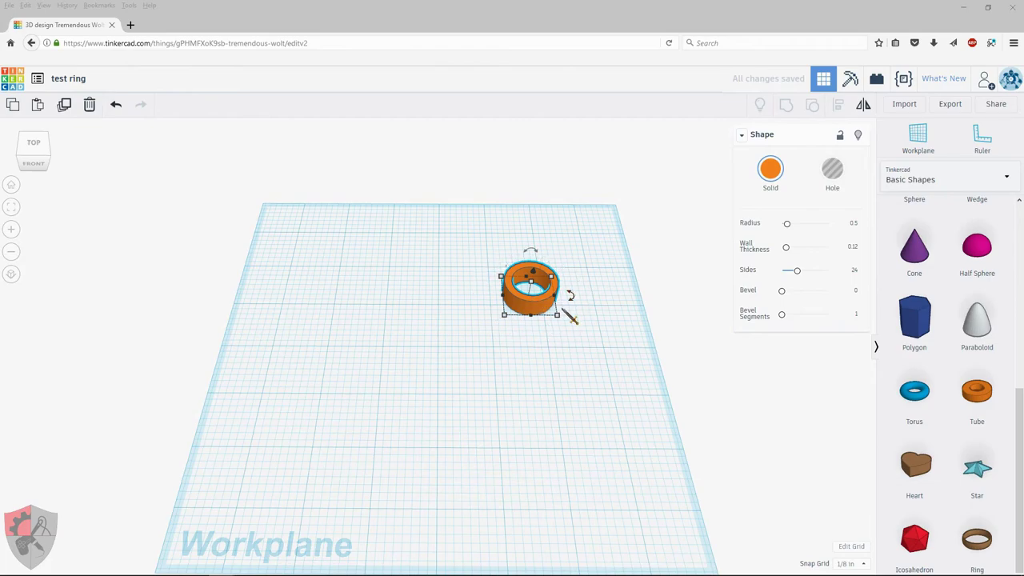
pyautogui.moveTo(560, 319)
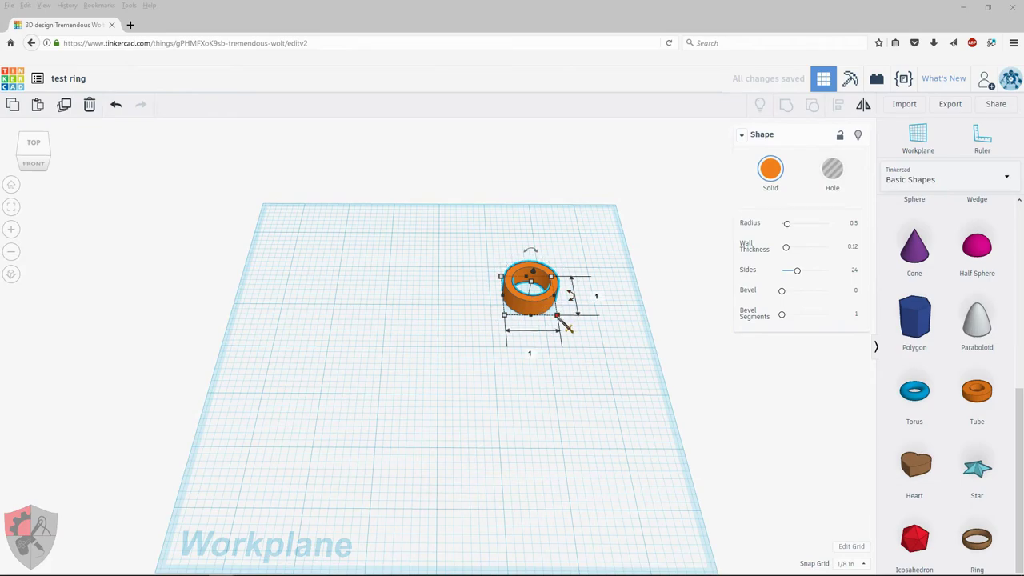
pyautogui.moveTo(528, 304); pyautogui.dragTo(649, 528)
# Move the tube toward the workplane middle and enlarge it with corner and side handles to about 6½ inches
pyautogui.scroll(-2, 416, 350)
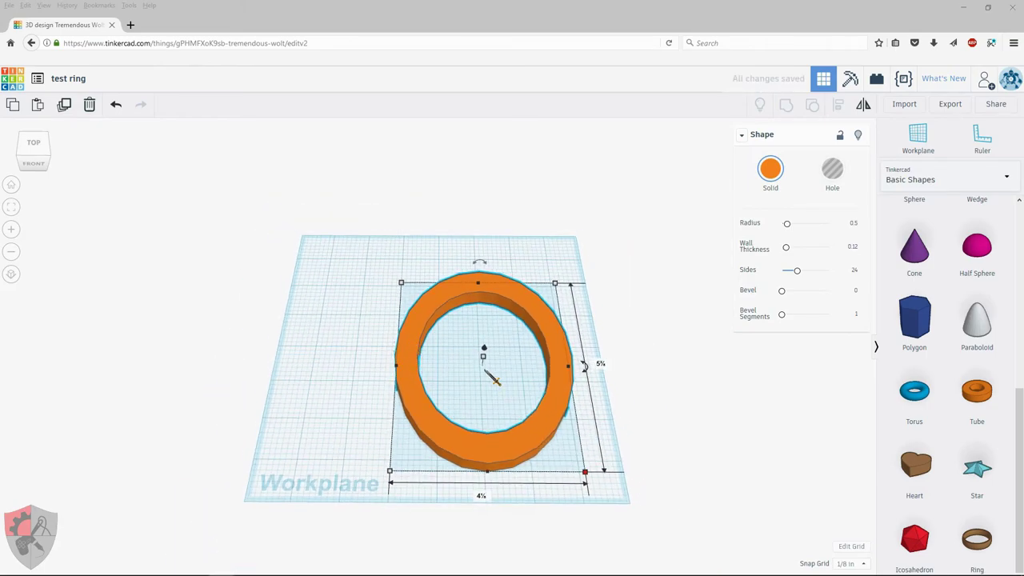
pyautogui.moveTo(425, 343); pyautogui.dragTo(327, 298)
pyautogui.moveTo(458, 417); pyautogui.dragTo(550, 425)
pyautogui.moveTo(410, 424); pyautogui.dragTo(420, 454)
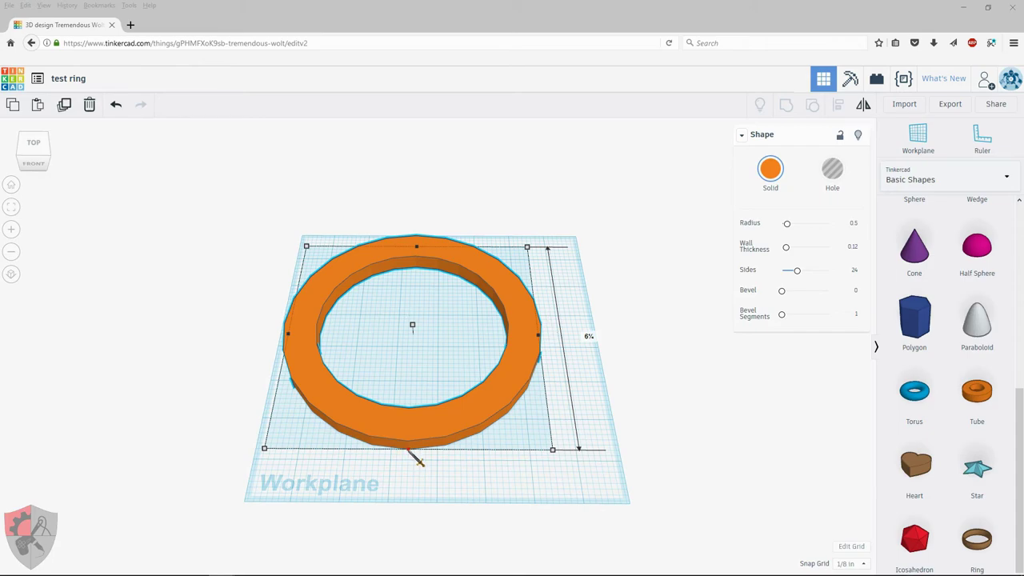
pyautogui.moveTo(415, 460); pyautogui.dragTo(417, 463)
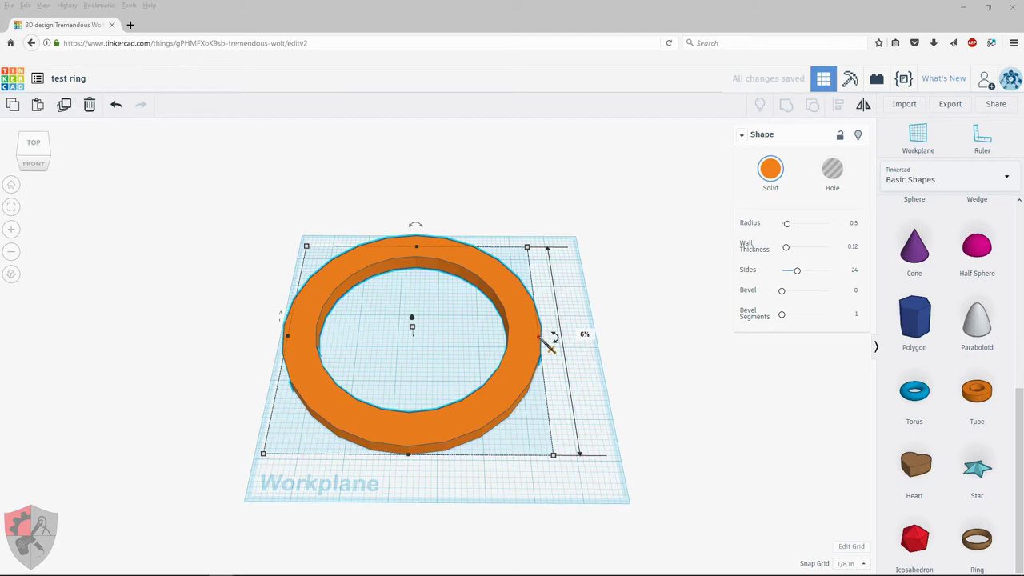
pyautogui.moveTo(547, 346); pyautogui.dragTo(552, 347)
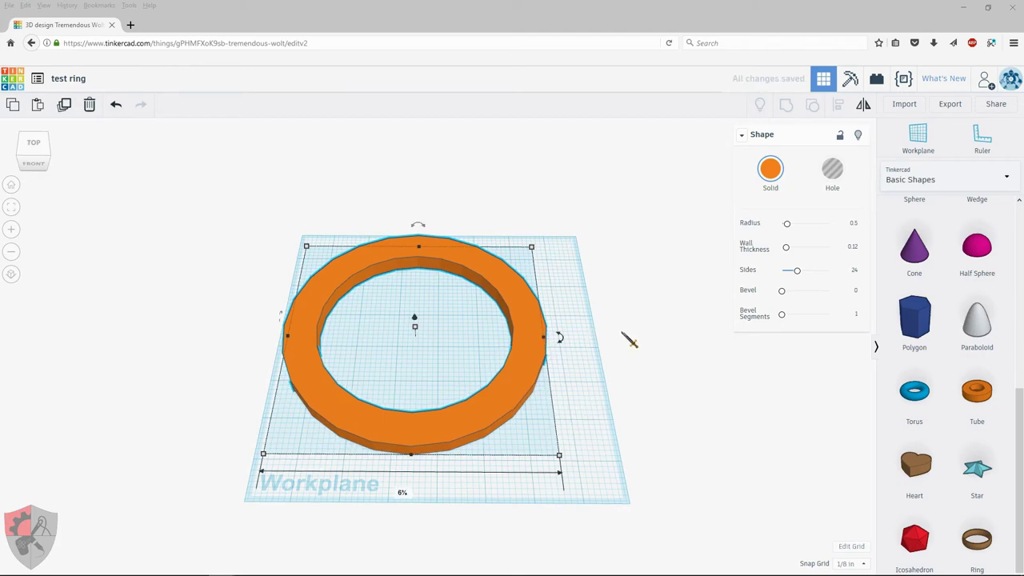
pyautogui.moveTo(630, 341); pyautogui.dragTo(624, 374, button='right')
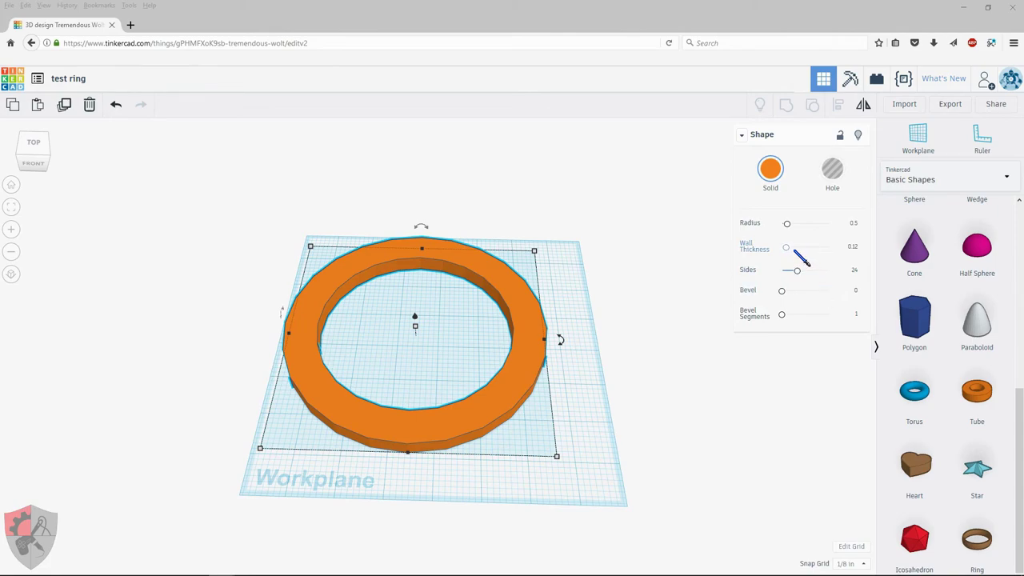
# Try the Wall Thickness slider and value box, ending with a 0.02 wall on the ring
pyautogui.moveTo(785, 247); pyautogui.dragTo(783, 249)
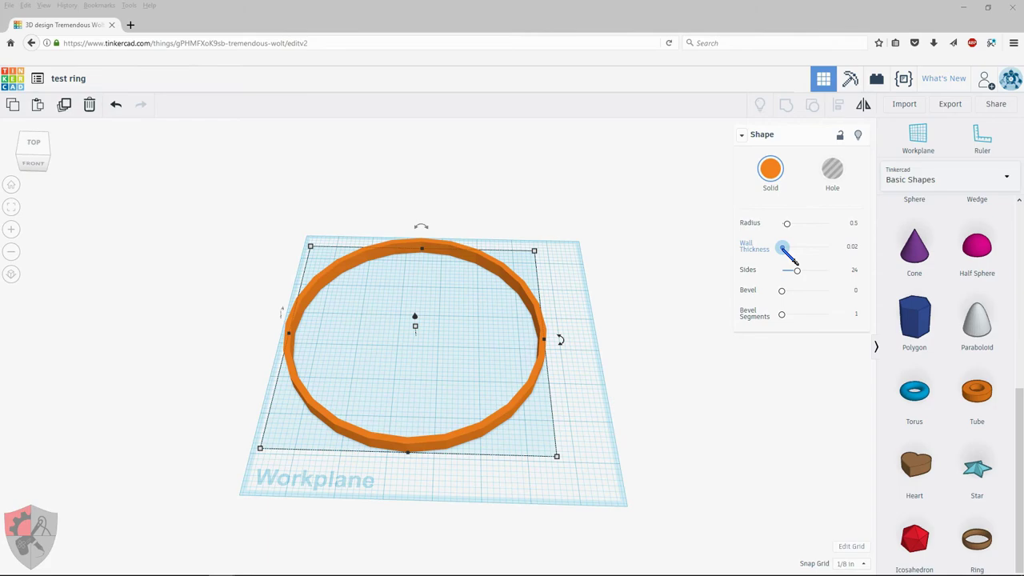
pyautogui.moveTo(783, 249); pyautogui.dragTo(784, 249)
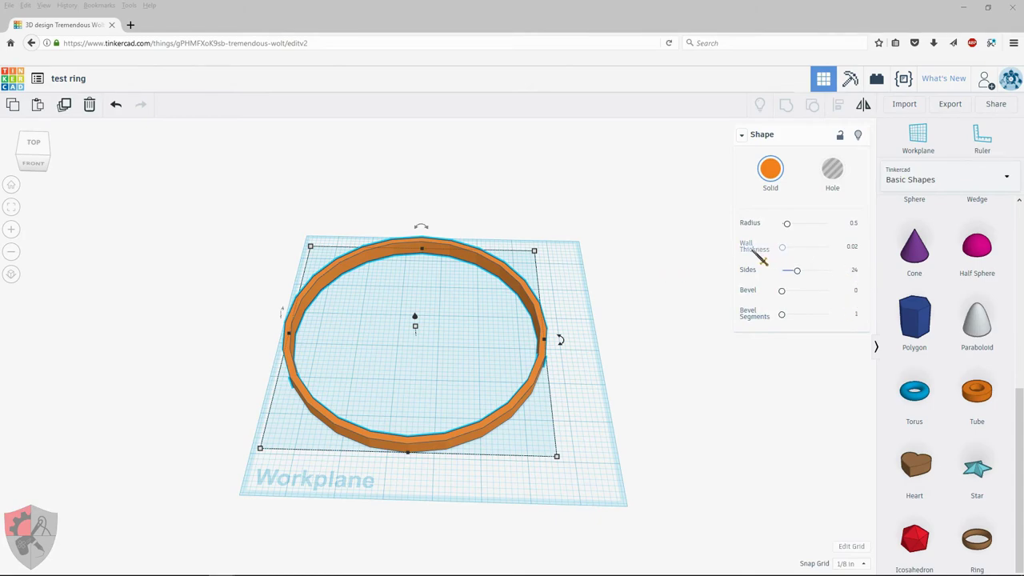
pyautogui.click(852, 246)
pyautogui.press('Return')
pyautogui.moveTo(787, 254); pyautogui.dragTo(853, 256)
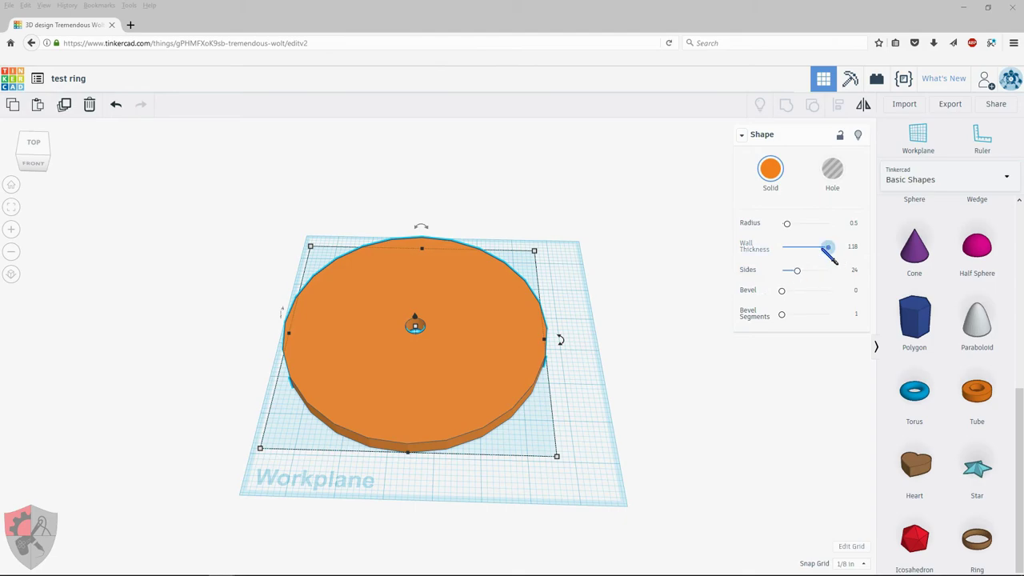
pyautogui.moveTo(827, 249); pyautogui.dragTo(800, 263)
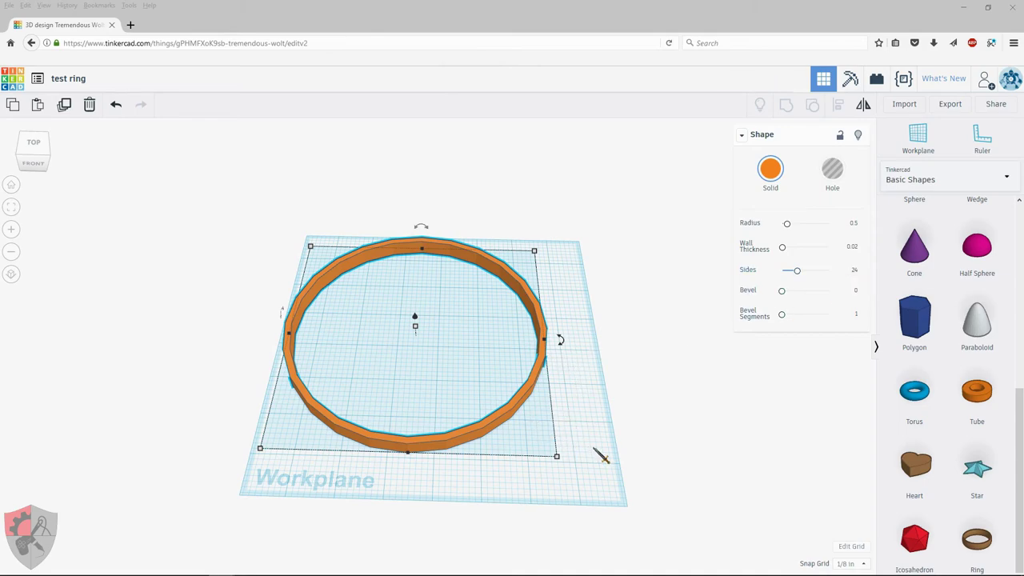
# Raise the ring's Sides from 24 to 64, viewed from above
pyautogui.moveTo(600, 454); pyautogui.dragTo(587, 498, button='right')
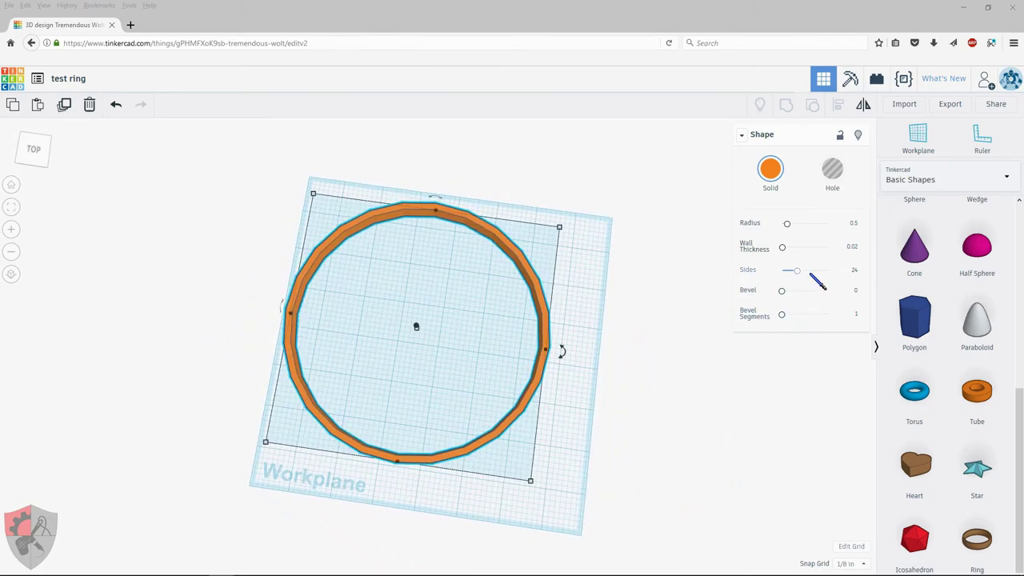
pyautogui.moveTo(796, 270); pyautogui.dragTo(837, 273)
pyautogui.moveTo(648, 424); pyautogui.dragTo(674, 484, button='right')
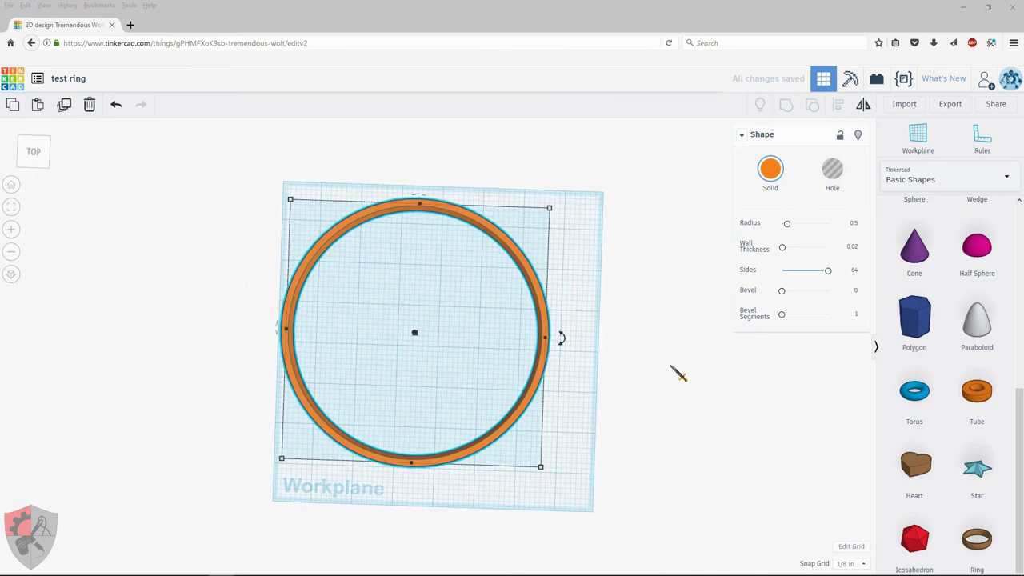
pyautogui.scroll(10, 685, 412)
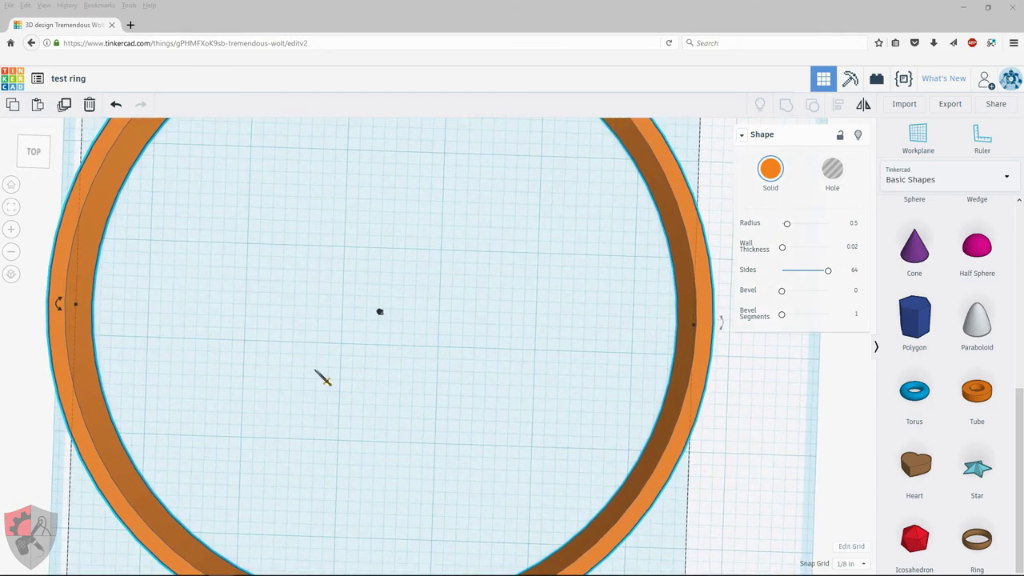
# Orbit and zoom around the smooth 64-sided ring to inspect it from low and top views
pyautogui.moveTo(370, 369); pyautogui.dragTo(503, 290, button='right')
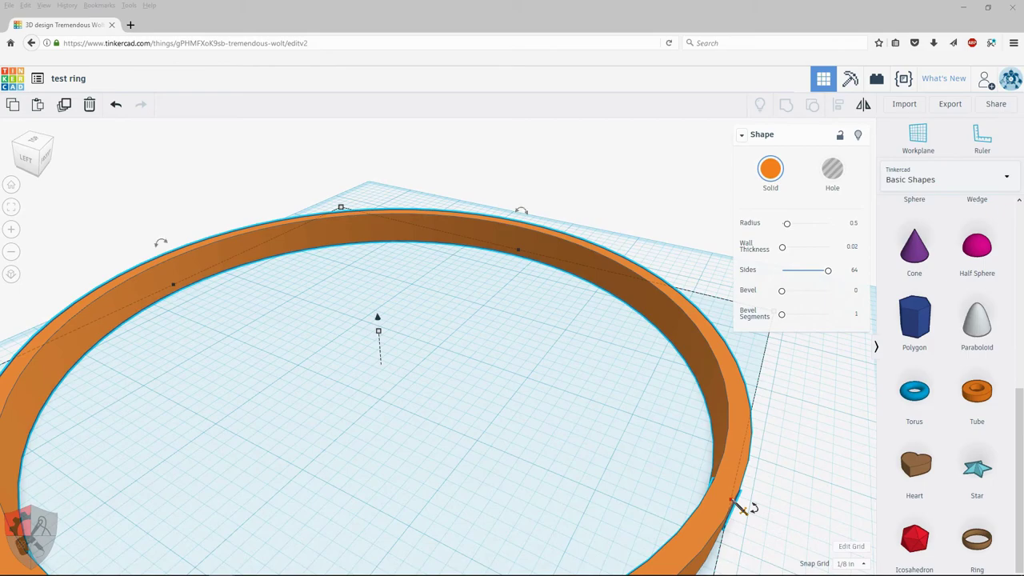
pyautogui.moveTo(740, 506)
pyautogui.mouseDown()
pyautogui.moveTo(750, 512)
pyautogui.moveTo(740, 511)
pyautogui.mouseUp()
pyautogui.moveTo(800, 523)
pyautogui.mouseDown(button='right')
pyautogui.moveTo(839, 514)
pyautogui.moveTo(821, 531)
pyautogui.moveTo(795, 514)
pyautogui.mouseUp(button='right')
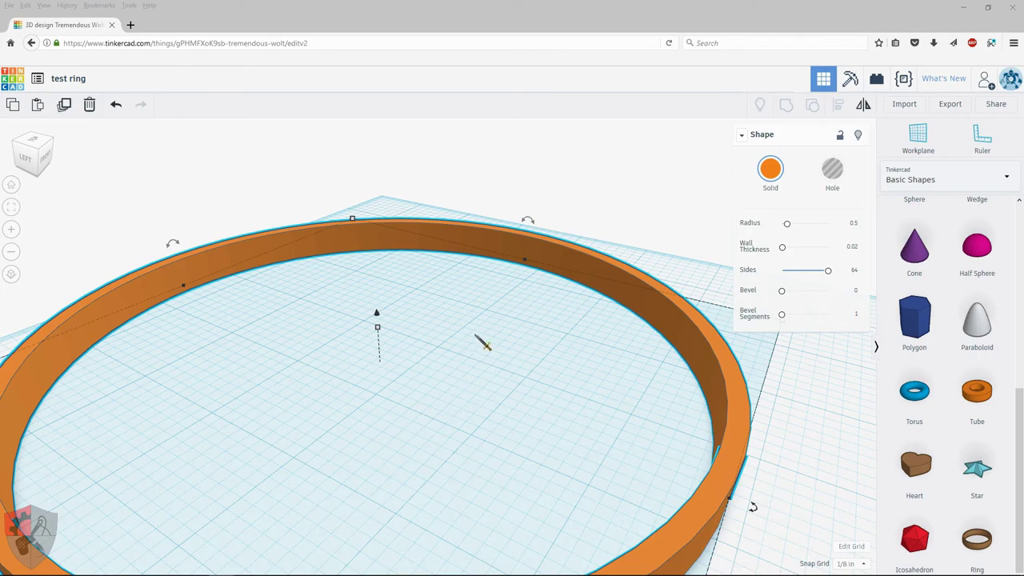
pyautogui.moveTo(477, 337); pyautogui.dragTo(403, 408, button='right')
pyautogui.scroll(-4, 409, 415)
pyautogui.moveTo(475, 384); pyautogui.dragTo(412, 320, button='right')
pyautogui.moveTo(406, 358); pyautogui.dragTo(534, 355, button='right')
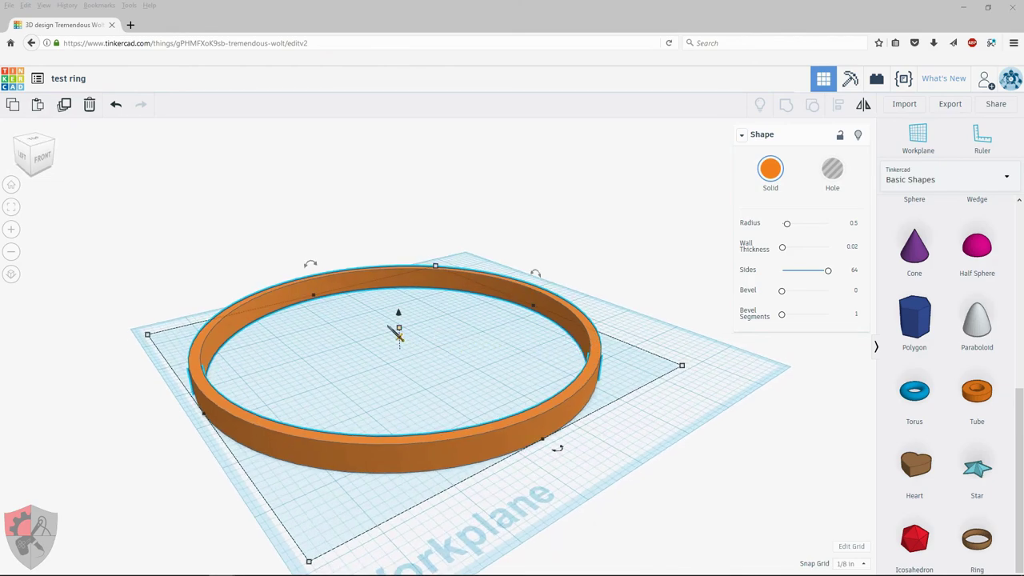
# Lower the thin ring's height by dragging its top handle
pyautogui.moveTo(400, 329)
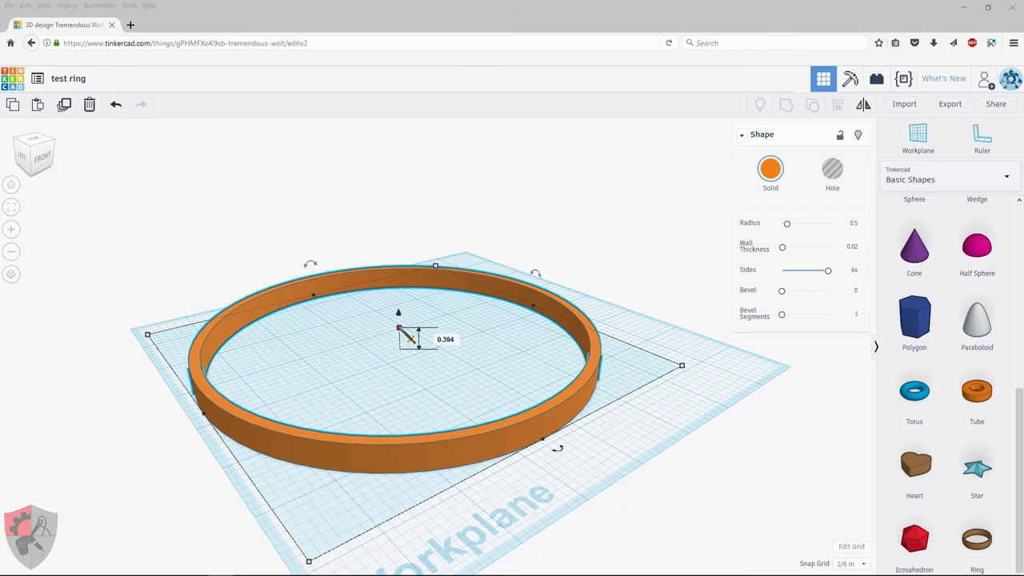
pyautogui.moveTo(403, 331)
pyautogui.mouseDown()
pyautogui.moveTo(410, 353)
pyautogui.moveTo(404, 340)
pyautogui.mouseUp()
pyautogui.moveTo(484, 393); pyautogui.dragTo(468, 365, button='right')
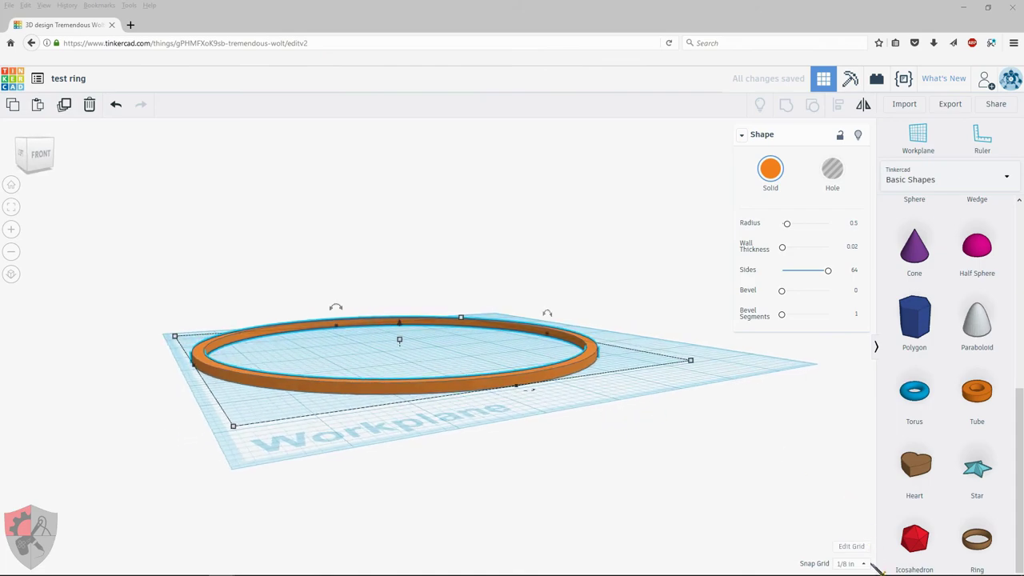
# Set the snap grid to 1/16 in and nudge the ring toward the workplane centre
pyautogui.click(854, 563)
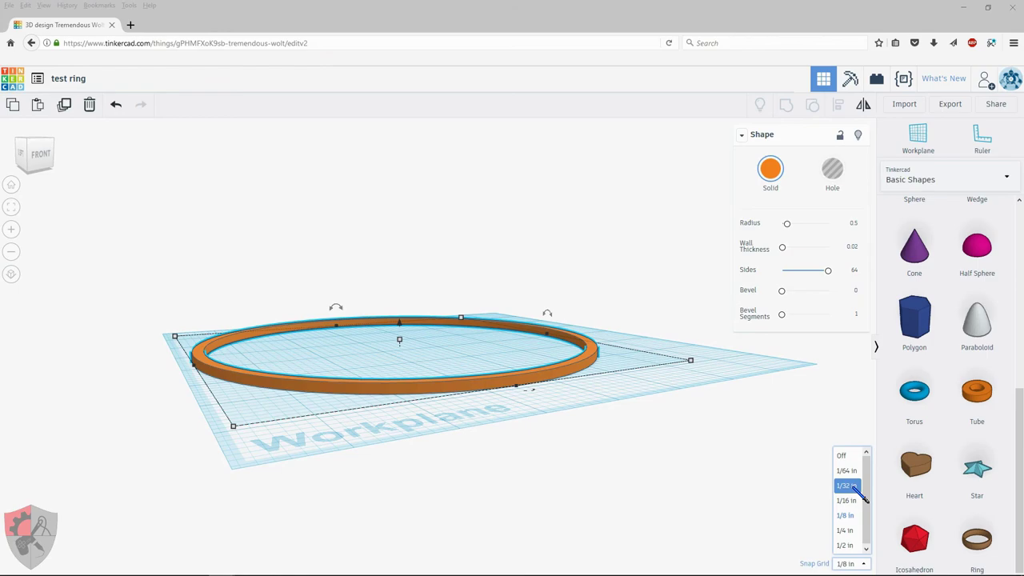
pyautogui.click(846, 500)
pyautogui.moveTo(408, 345); pyautogui.dragTo(409, 352)
pyautogui.moveTo(717, 388); pyautogui.dragTo(635, 487, button='right')
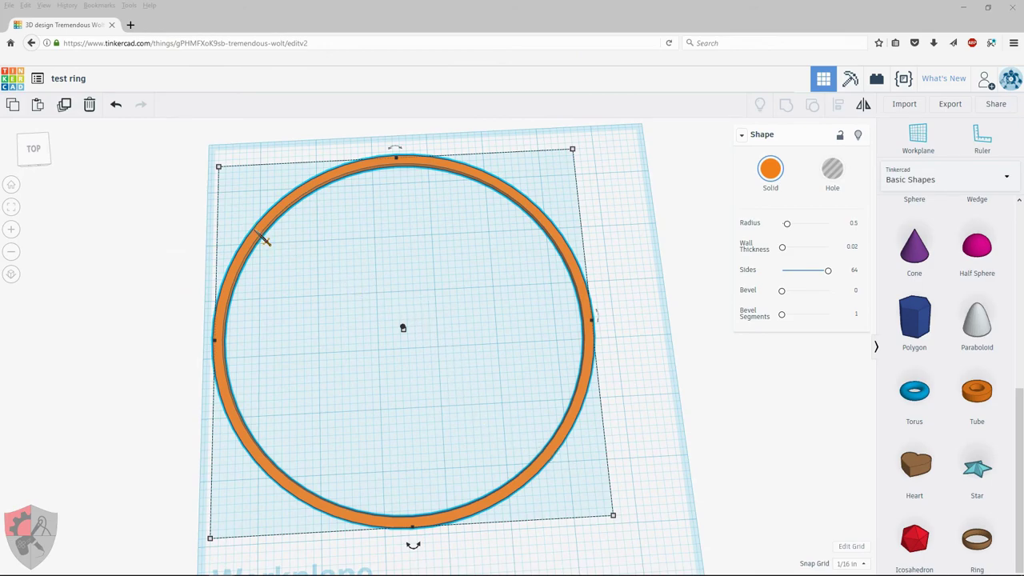
pyautogui.moveTo(264, 239); pyautogui.dragTo(306, 266)
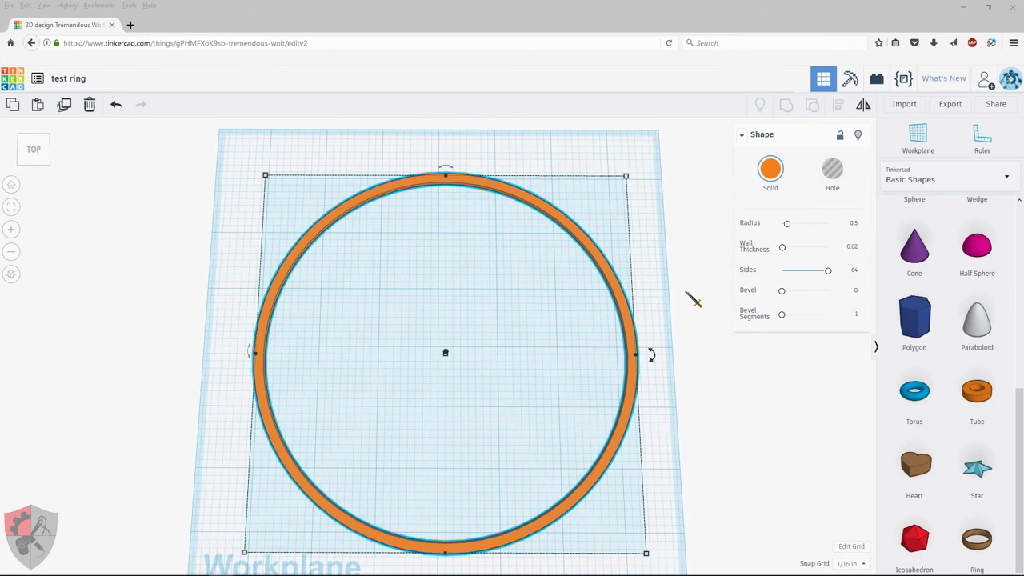
# Add a second Tube at the workplane centre and stretch it to about 5¾ inches inside the ring
pyautogui.moveTo(992, 404); pyautogui.dragTo(448, 364)
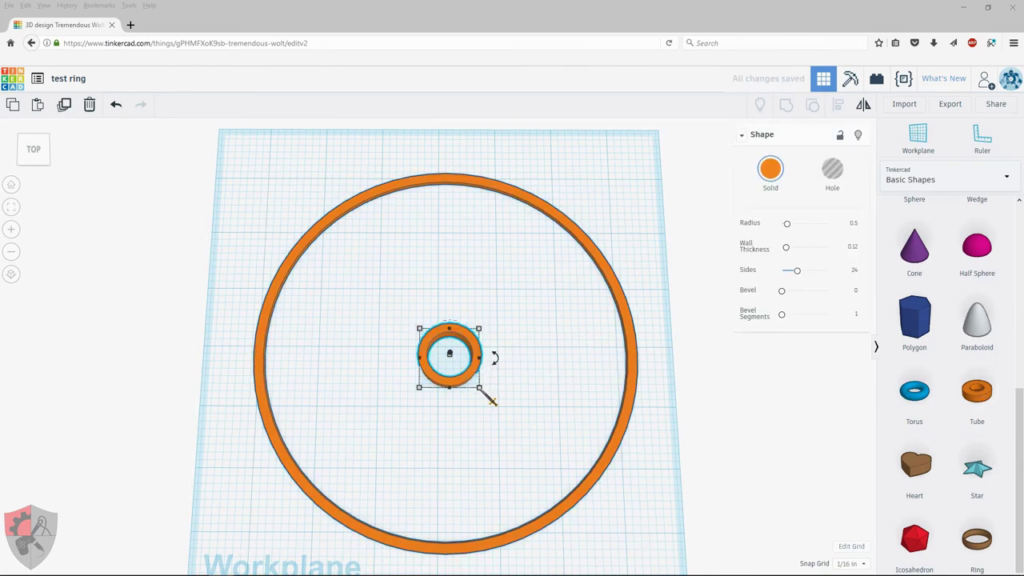
pyautogui.moveTo(484, 395); pyautogui.dragTo(561, 472)
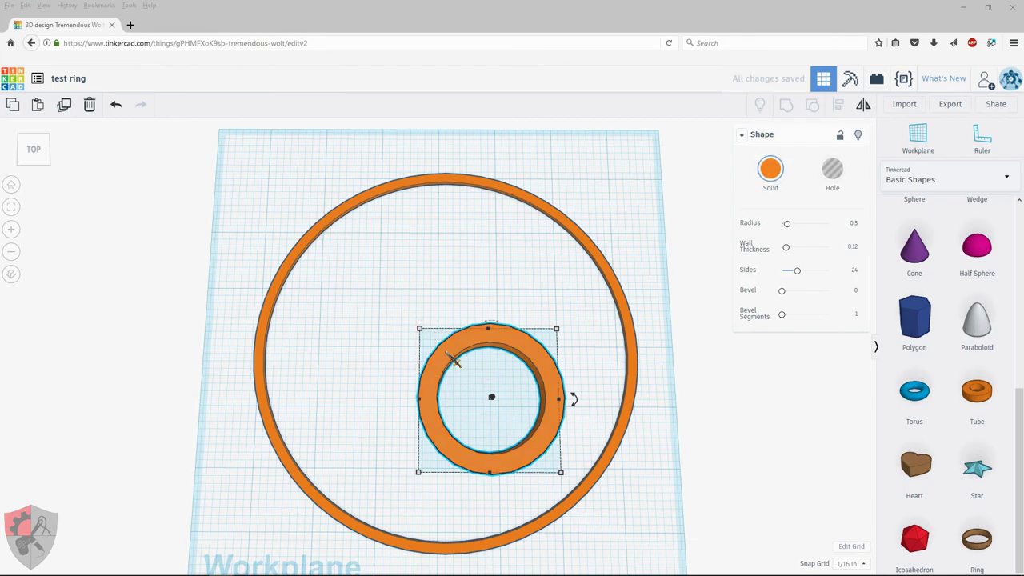
pyautogui.moveTo(449, 354); pyautogui.dragTo(338, 233)
pyautogui.moveTo(449, 355); pyautogui.dragTo(617, 541)
pyautogui.moveTo(600, 365); pyautogui.dragTo(623, 366)
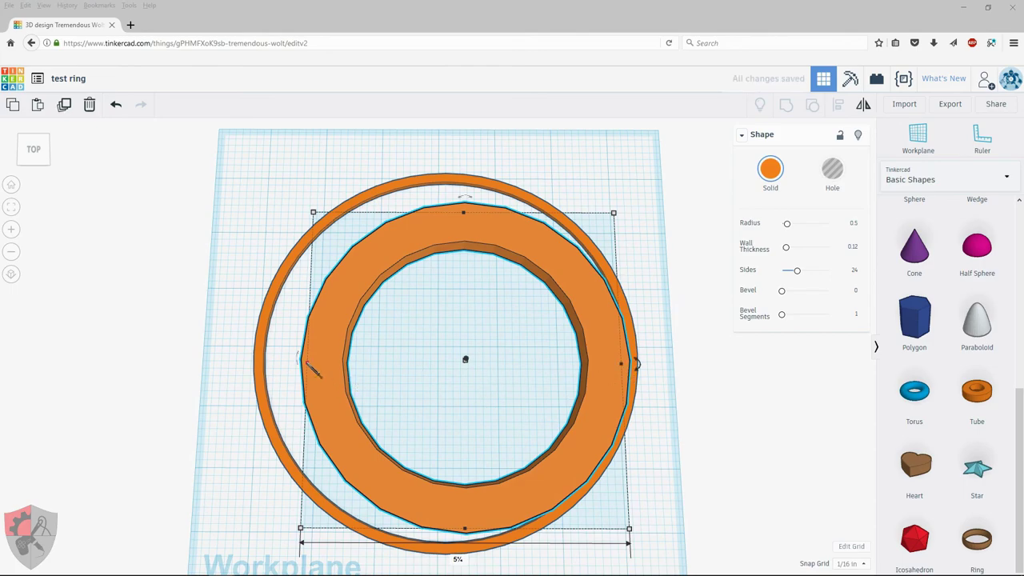
pyautogui.moveTo(309, 368); pyautogui.dragTo(269, 364)
pyautogui.moveTo(352, 392); pyautogui.dragTo(396, 500, button='right')
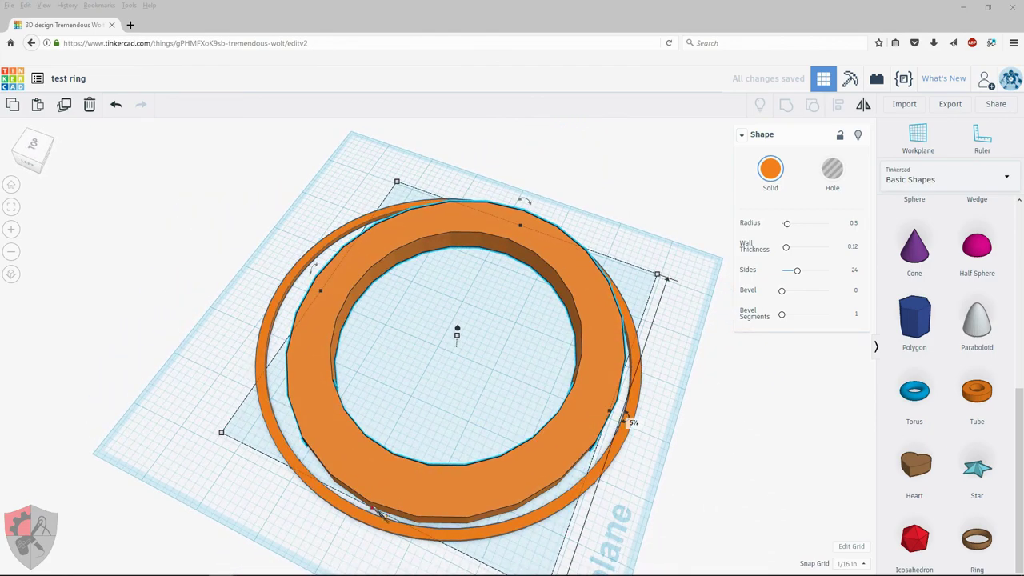
# Give the second tube 64 sides and enlarge it from 5.938 toward the outer ring's size
pyautogui.moveTo(374, 511); pyautogui.dragTo(378, 518)
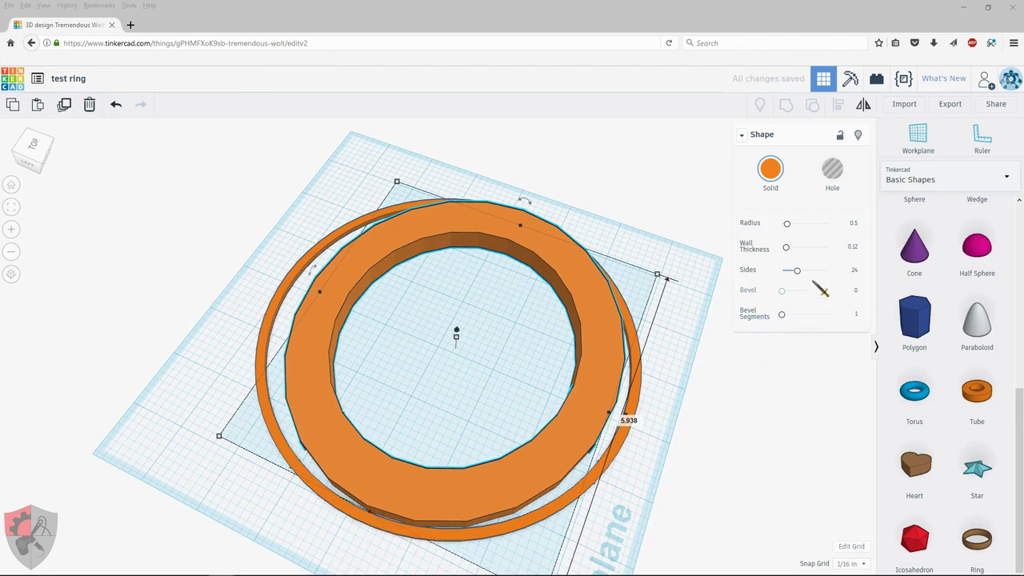
pyautogui.moveTo(797, 270); pyautogui.dragTo(854, 278)
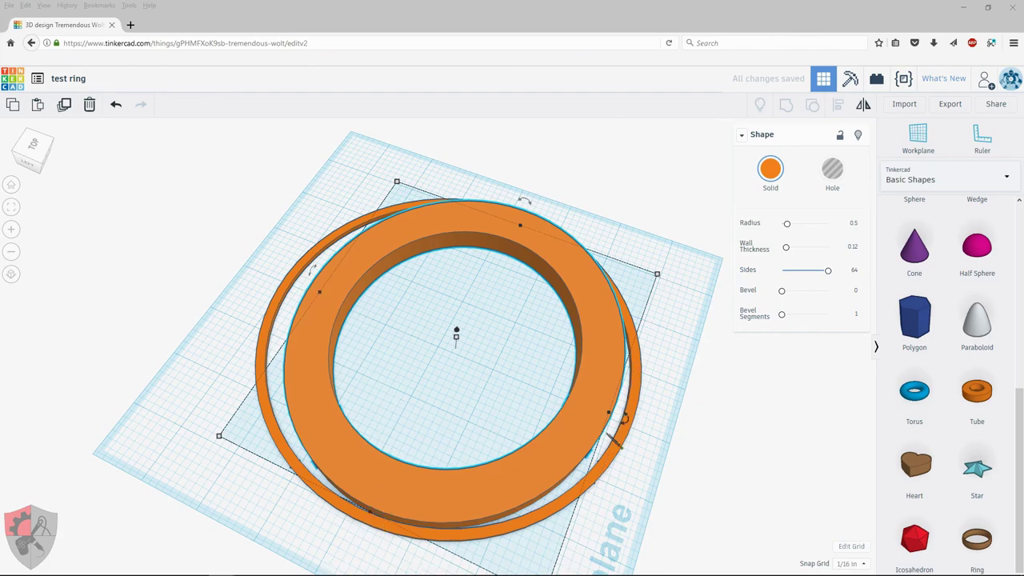
pyautogui.moveTo(611, 414)
pyautogui.moveTo(611, 414); pyautogui.dragTo(621, 418)
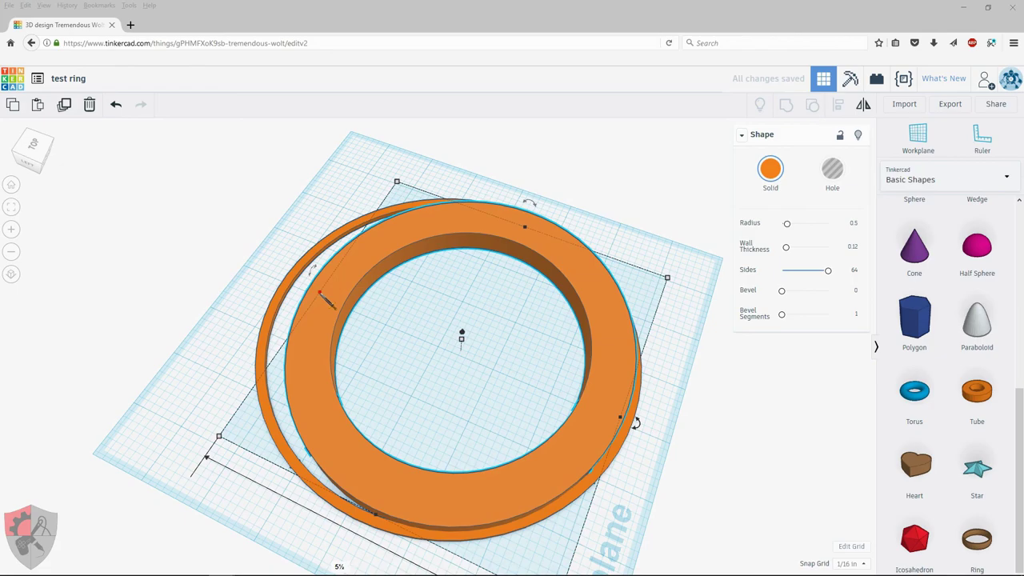
pyautogui.moveTo(323, 298); pyautogui.dragTo(311, 301)
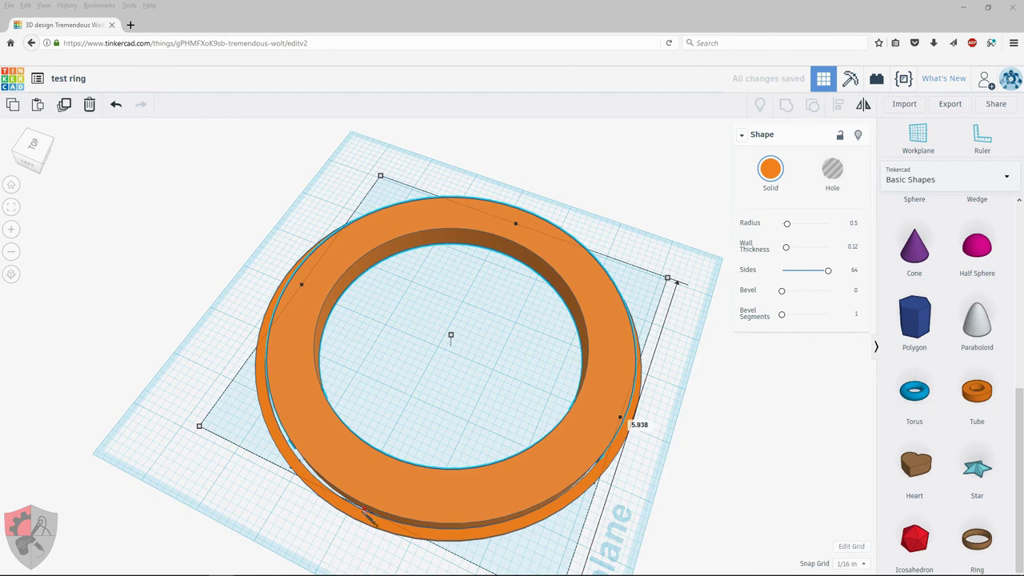
pyautogui.moveTo(364, 510); pyautogui.dragTo(362, 513)
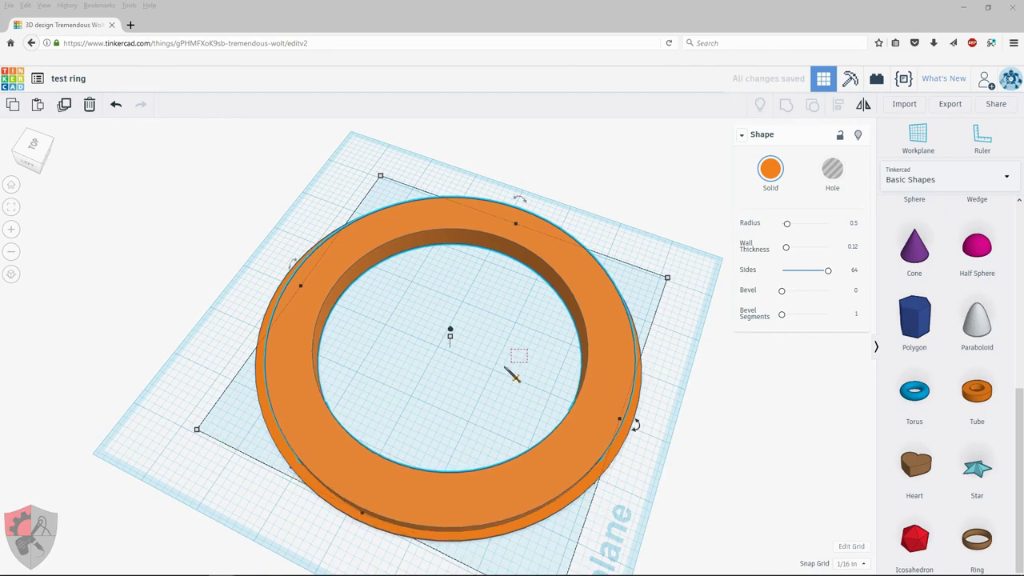
# Reselect the upper ring and extend its depth and width to about 6.063 inches
pyautogui.click(516, 339)
pyautogui.moveTo(544, 339); pyautogui.dragTo(434, 488, button='right')
pyautogui.click(434, 490)
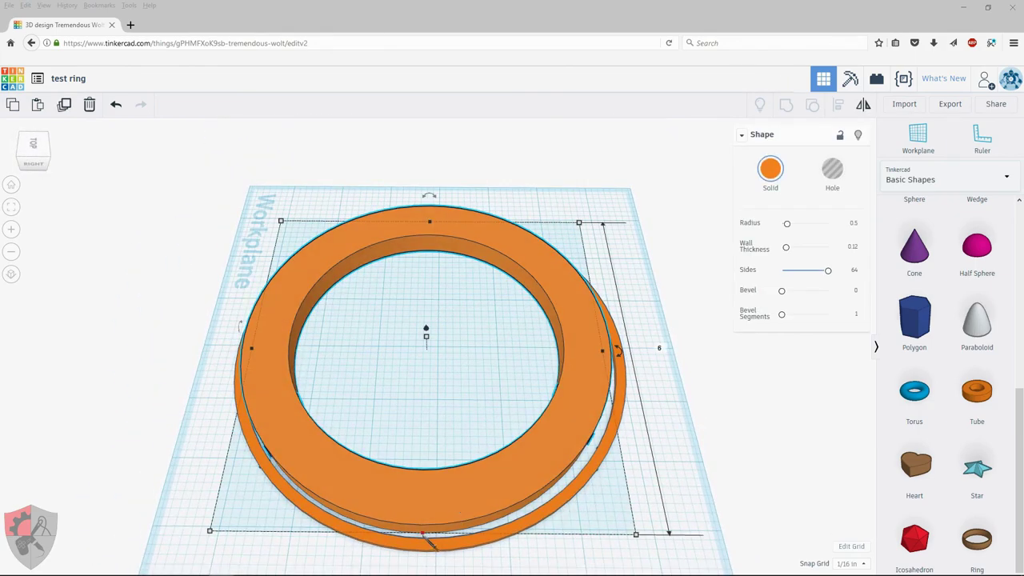
pyautogui.moveTo(423, 534); pyautogui.dragTo(423, 539)
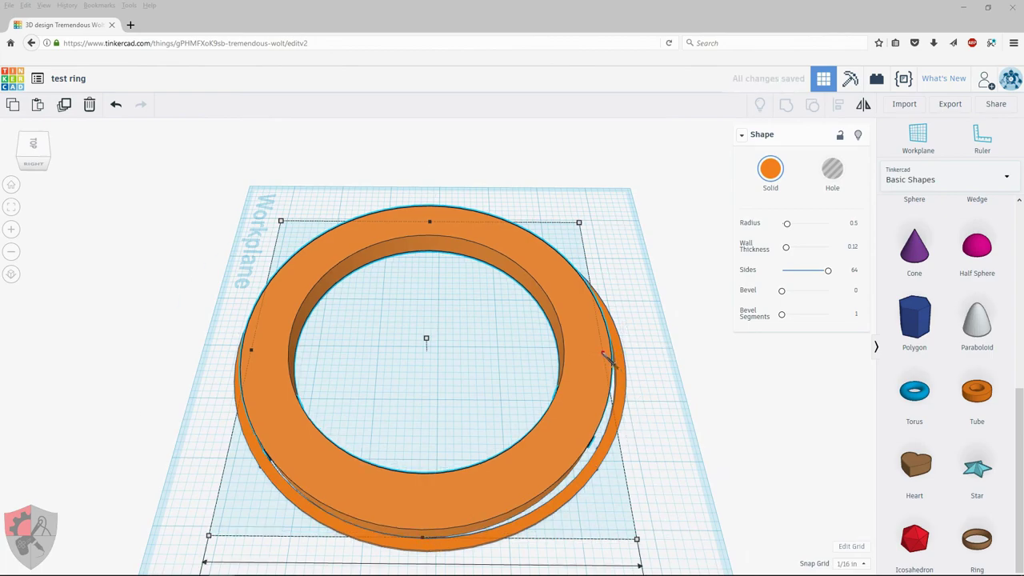
pyautogui.moveTo(606, 353); pyautogui.dragTo(619, 358)
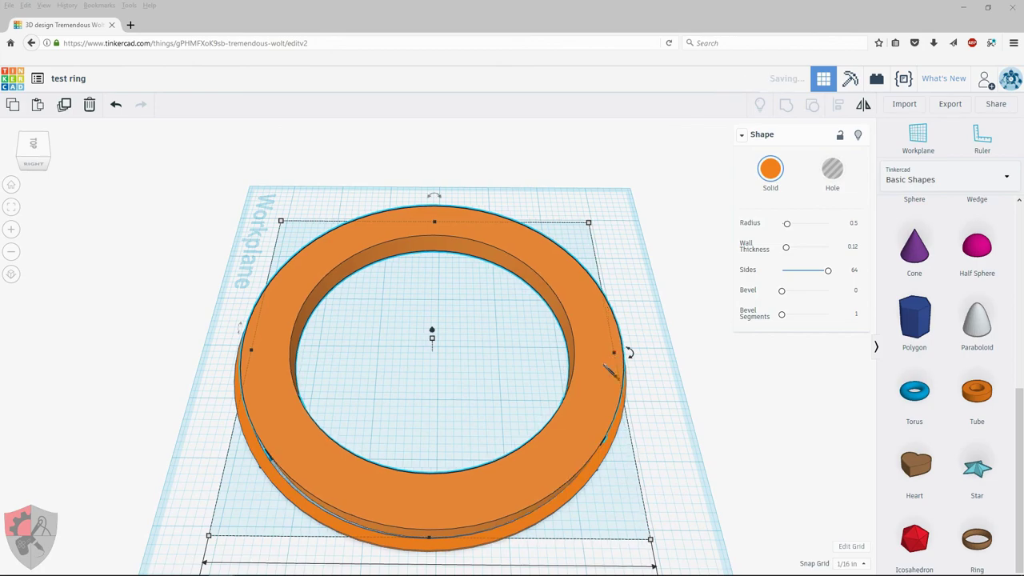
pyautogui.click(379, 387)
pyautogui.moveTo(377, 389); pyautogui.dragTo(659, 395, button='right')
pyautogui.click(450, 547)
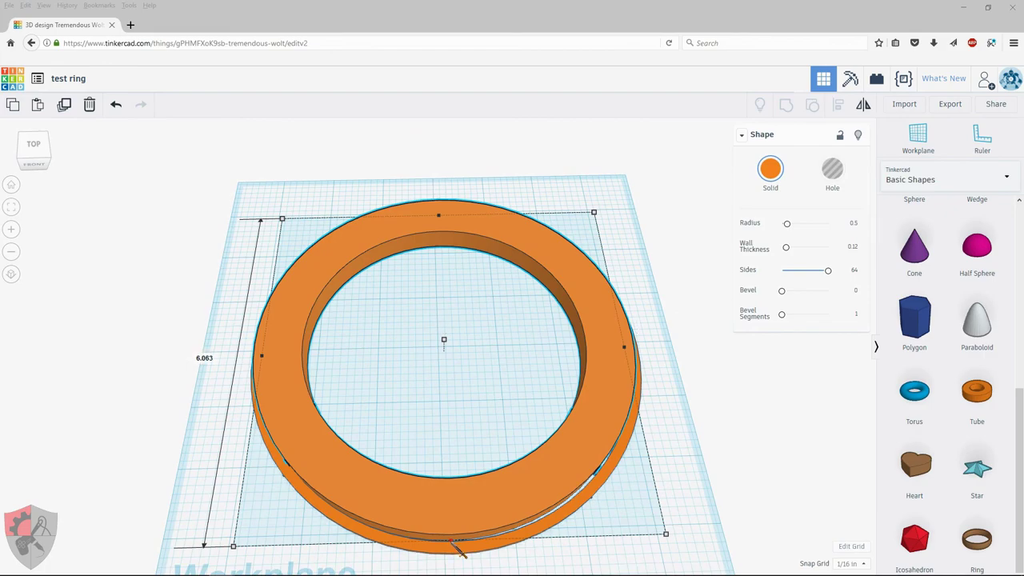
# Drag the upper tube's Wall Thickness down to 0.01 and orbit to inspect the stepped rim
pyautogui.moveTo(500, 495); pyautogui.dragTo(680, 410, button='right')
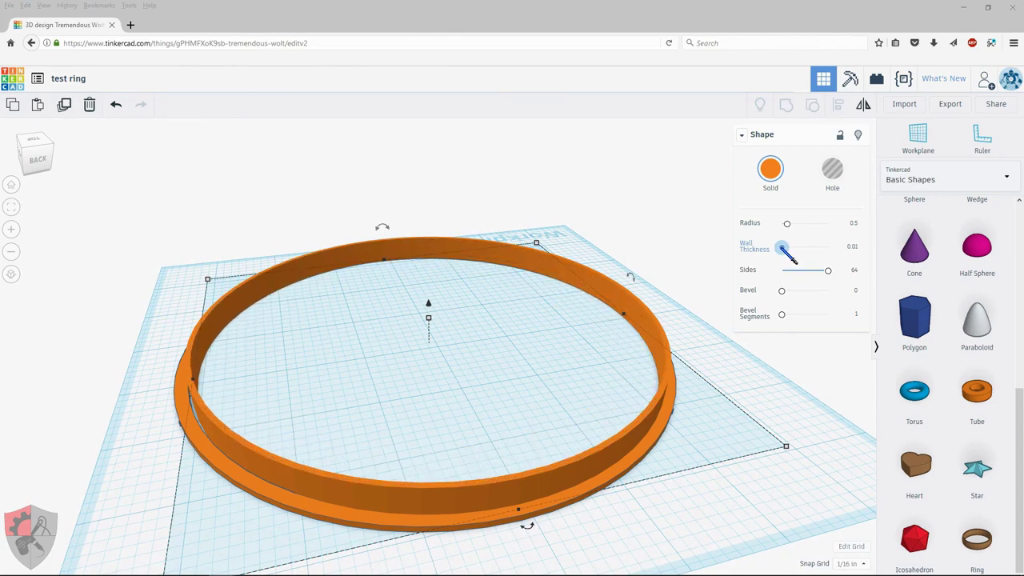
pyautogui.moveTo(787, 252); pyautogui.dragTo(783, 250)
pyautogui.moveTo(487, 384); pyautogui.dragTo(724, 382, button='right')
pyautogui.moveTo(487, 359); pyautogui.dragTo(440, 214, button='right')
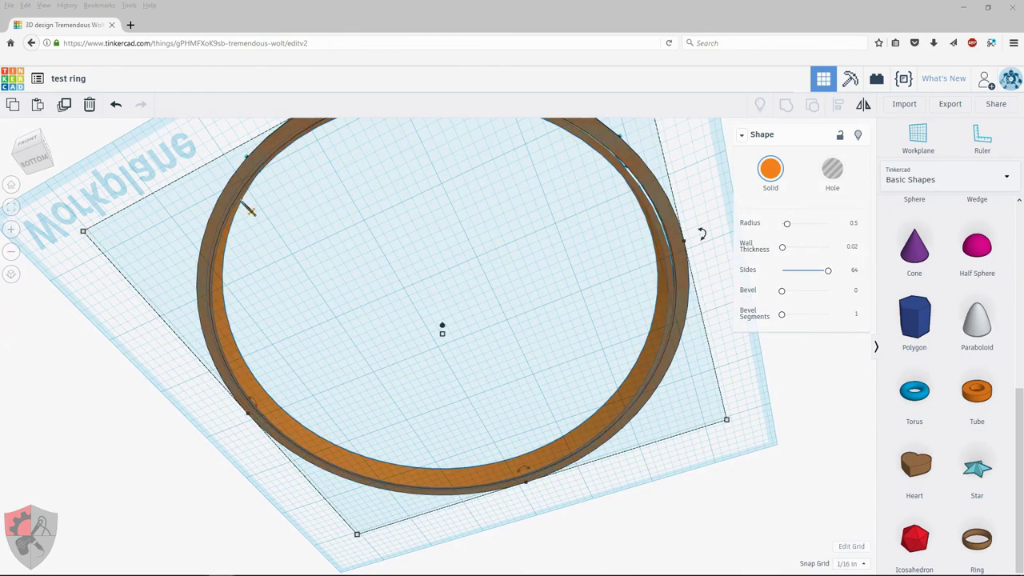
pyautogui.moveTo(286, 232); pyautogui.dragTo(698, 402, button='right')
# From a front diagonal view, select the top thin ring and drag its height down to 0.187
pyautogui.moveTo(631, 409); pyautogui.dragTo(471, 298, button='right')
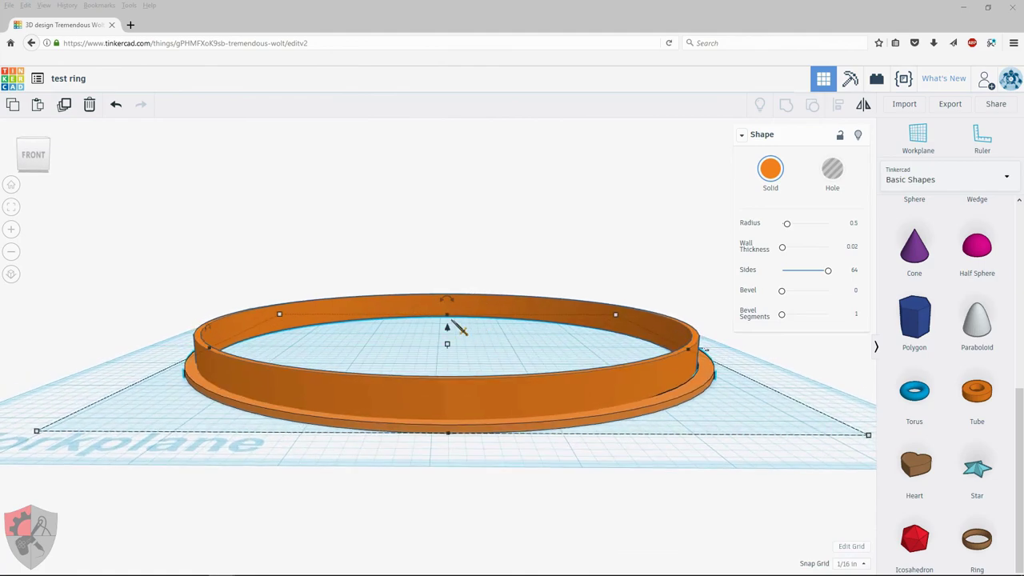
pyautogui.moveTo(474, 346); pyautogui.dragTo(565, 347, button='right')
pyautogui.click(525, 391)
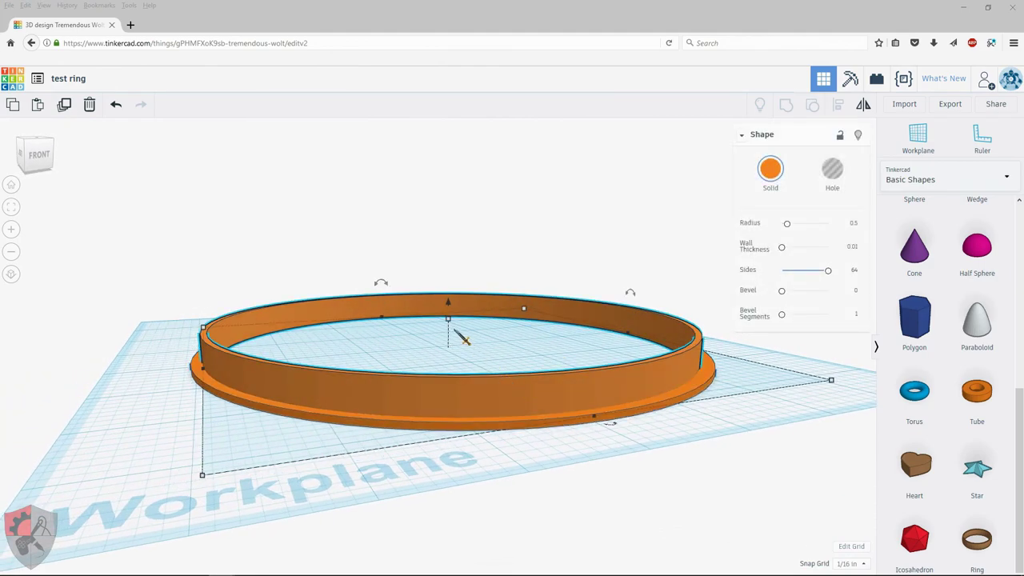
pyautogui.moveTo(456, 329); pyautogui.dragTo(461, 347)
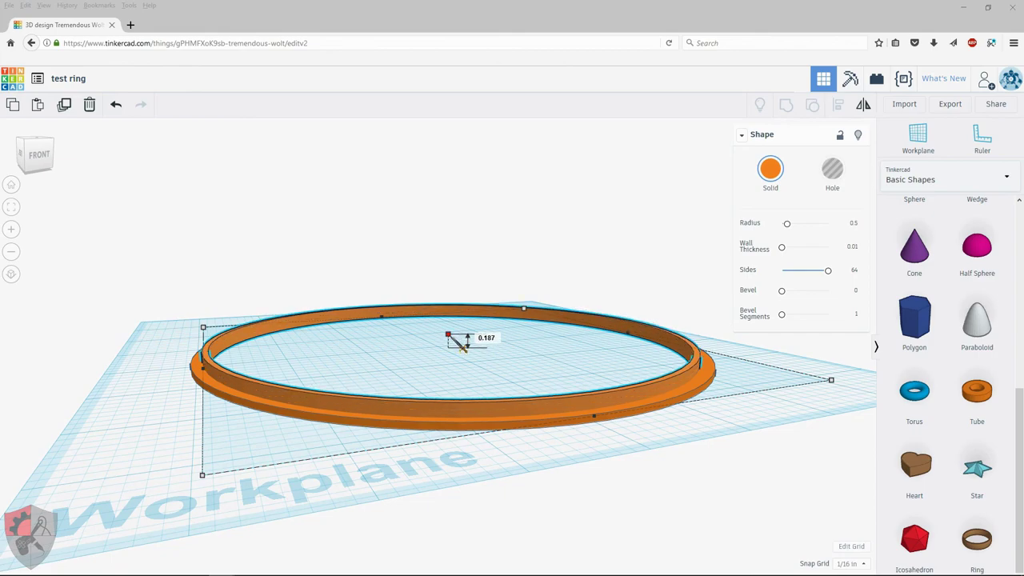
pyautogui.moveTo(460, 345); pyautogui.dragTo(459, 342)
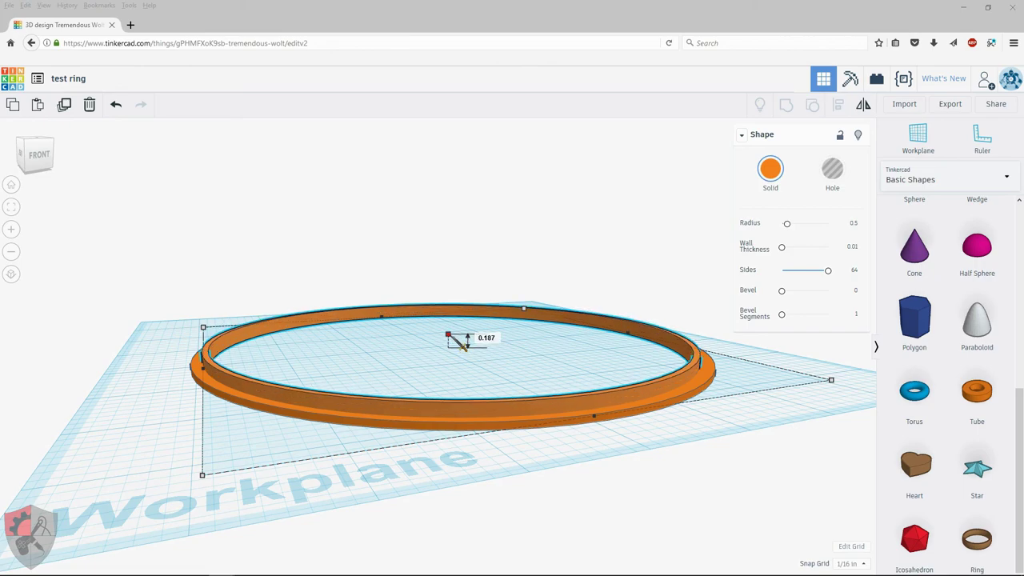